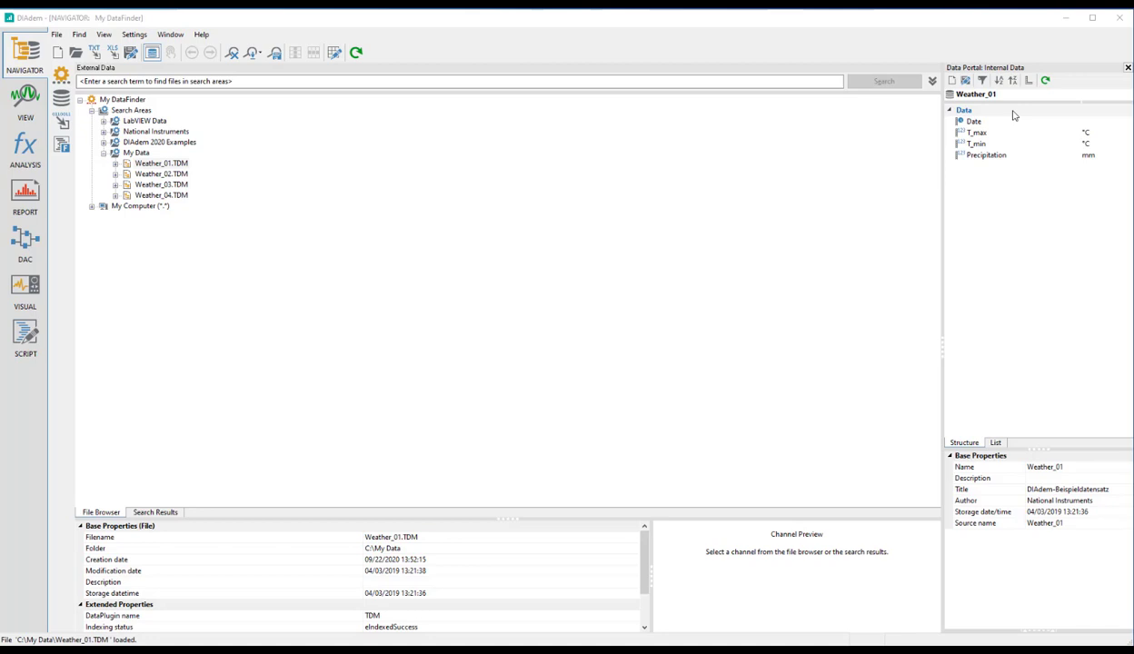
Select the Data group of Weather_01.TDM in the Navigator's Data Portal
click(1014, 114)
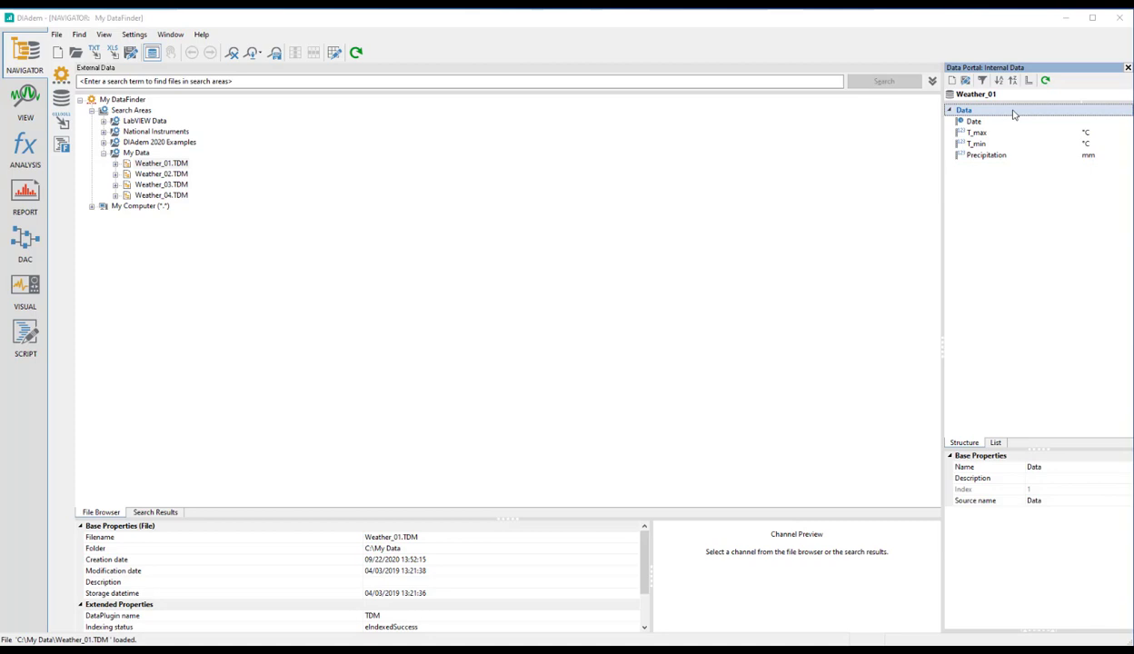
Create a Text-type custom property Test_No with value ABC123 on the Data group
right_click(1013, 113)
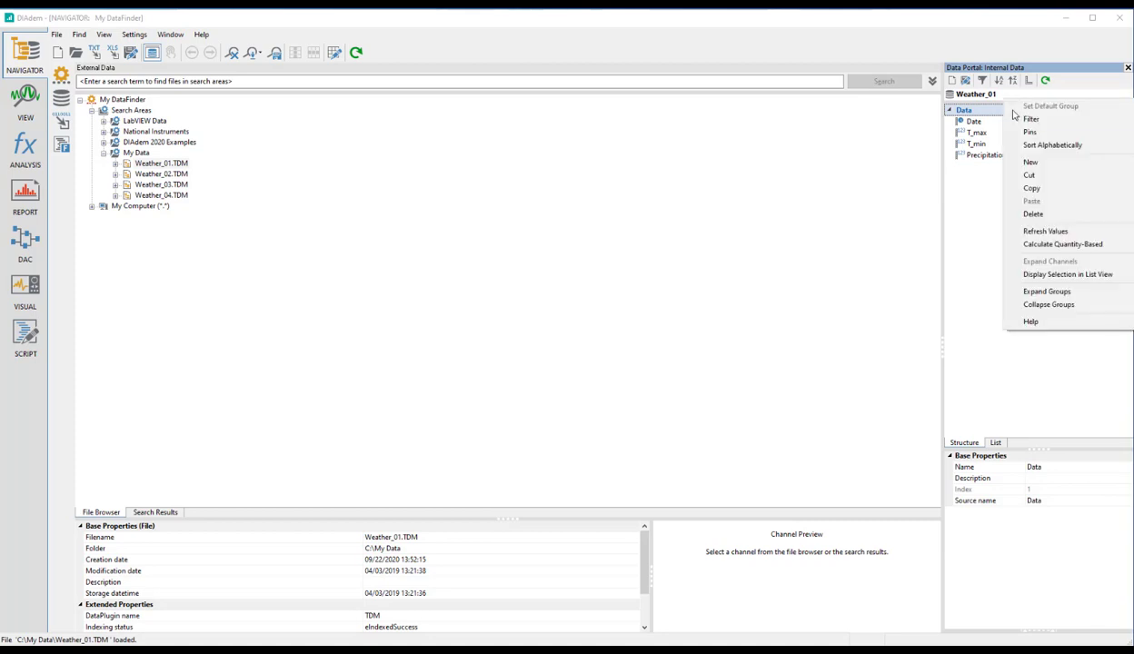
mouse_move(1013, 162)
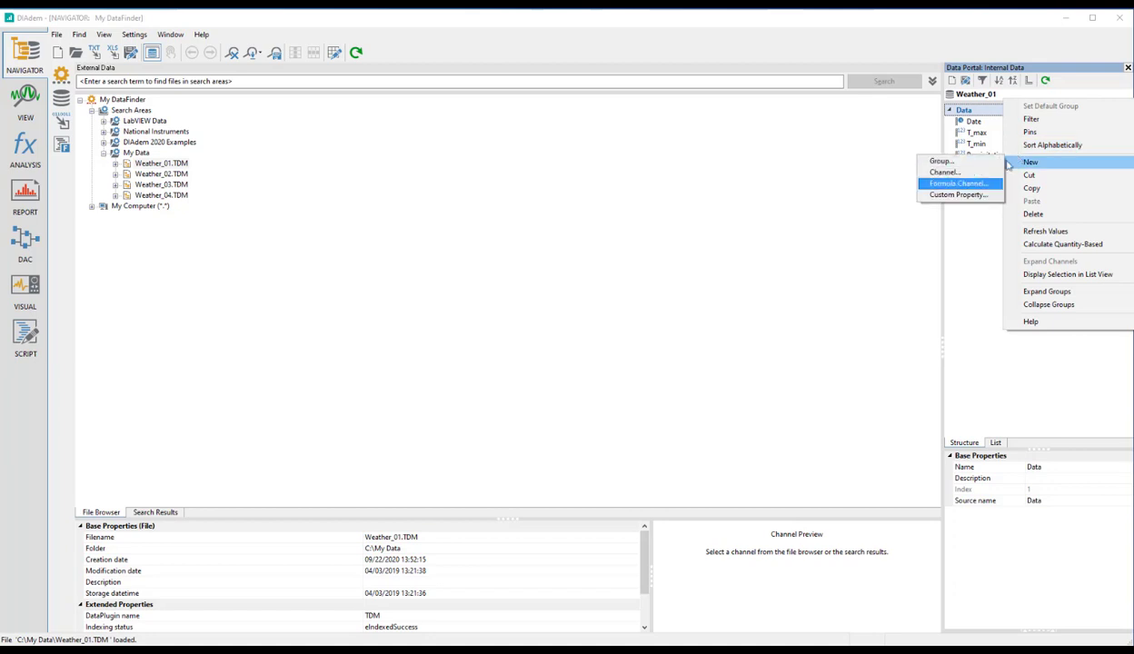
click(945, 194)
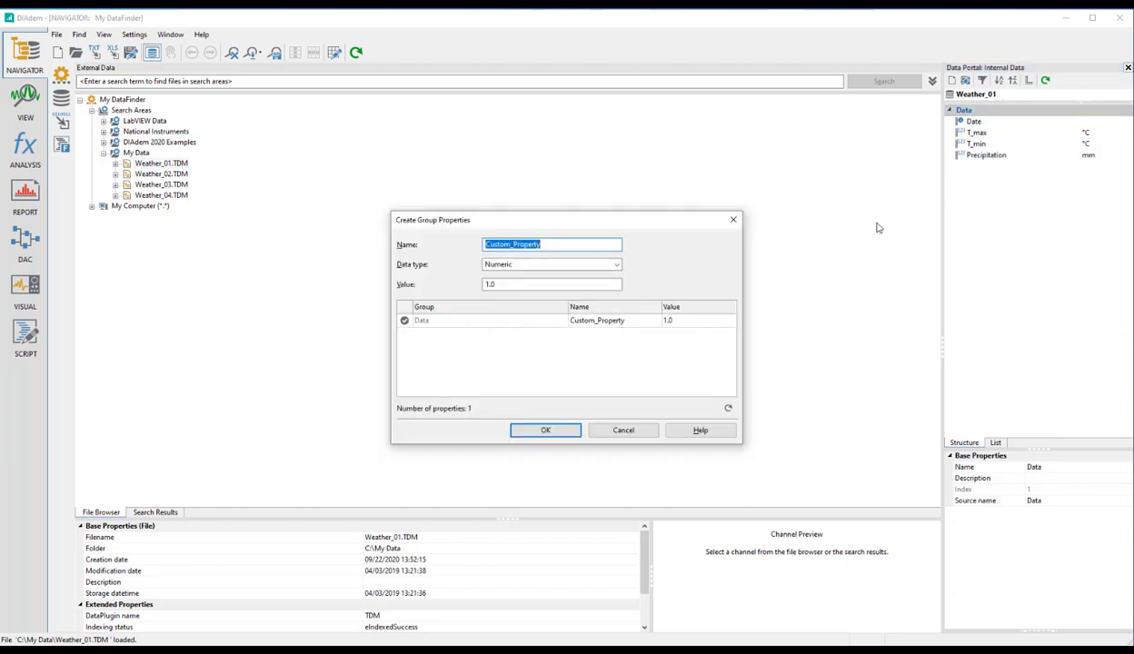
text(Test)
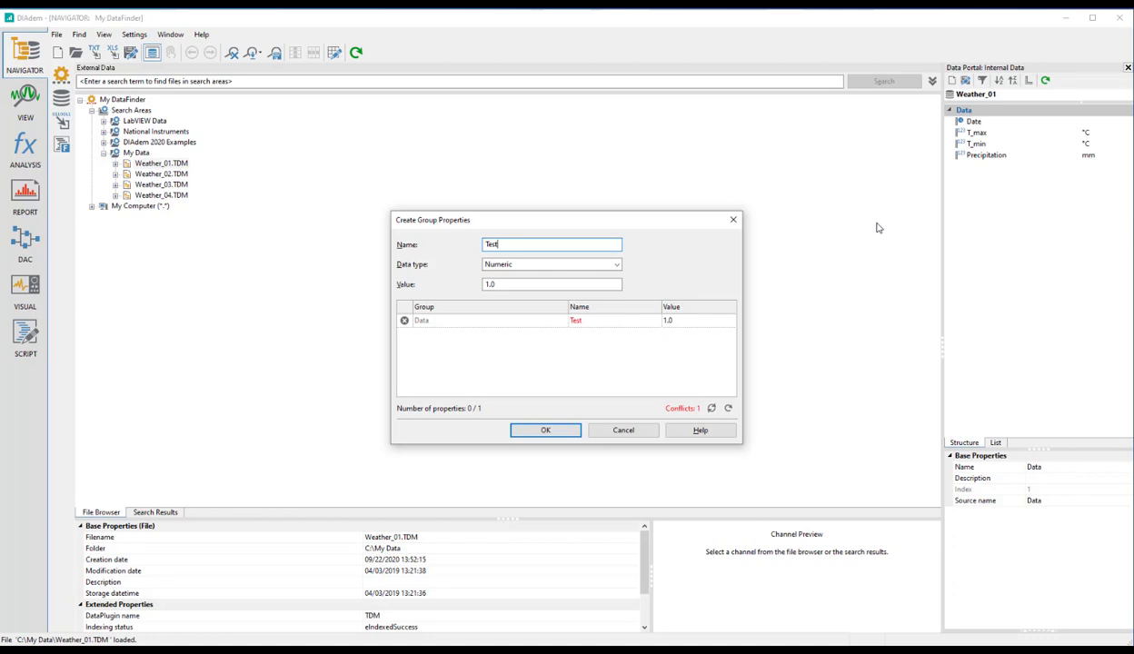
text(_No)
click(614, 262)
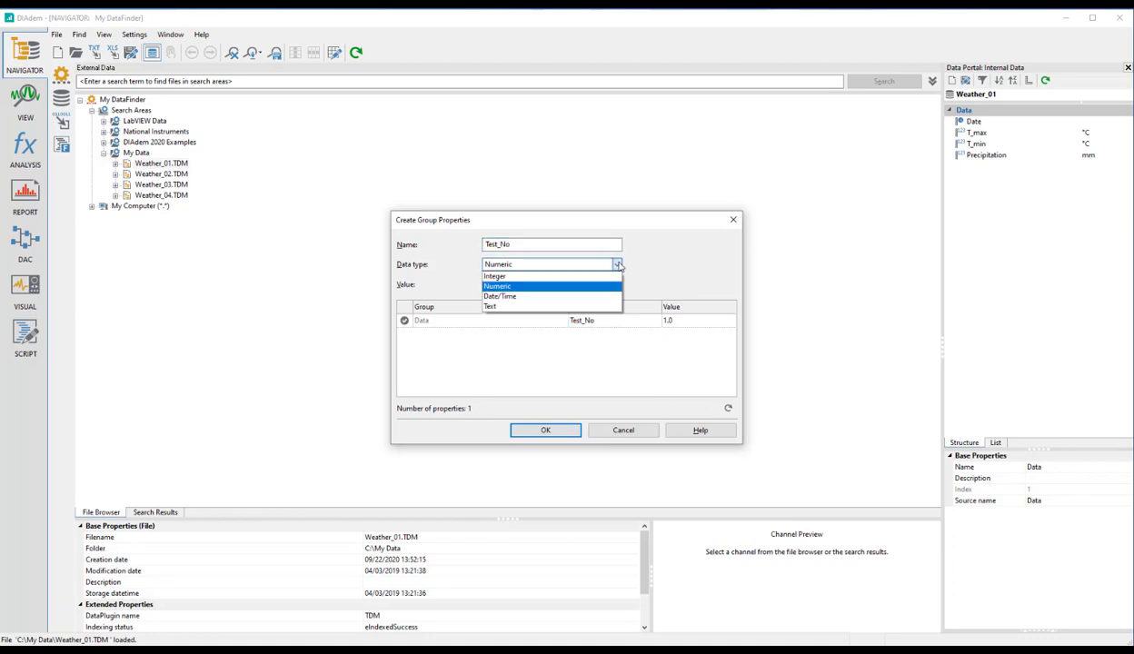
click(554, 307)
click(504, 283)
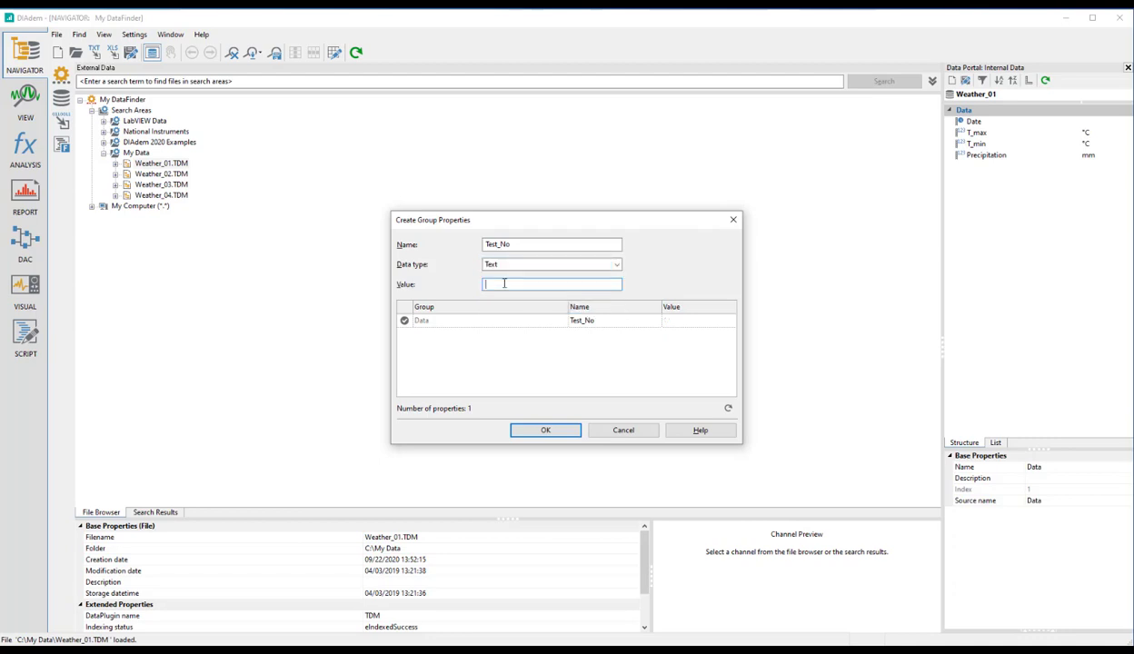
text(ABC123)
click(547, 431)
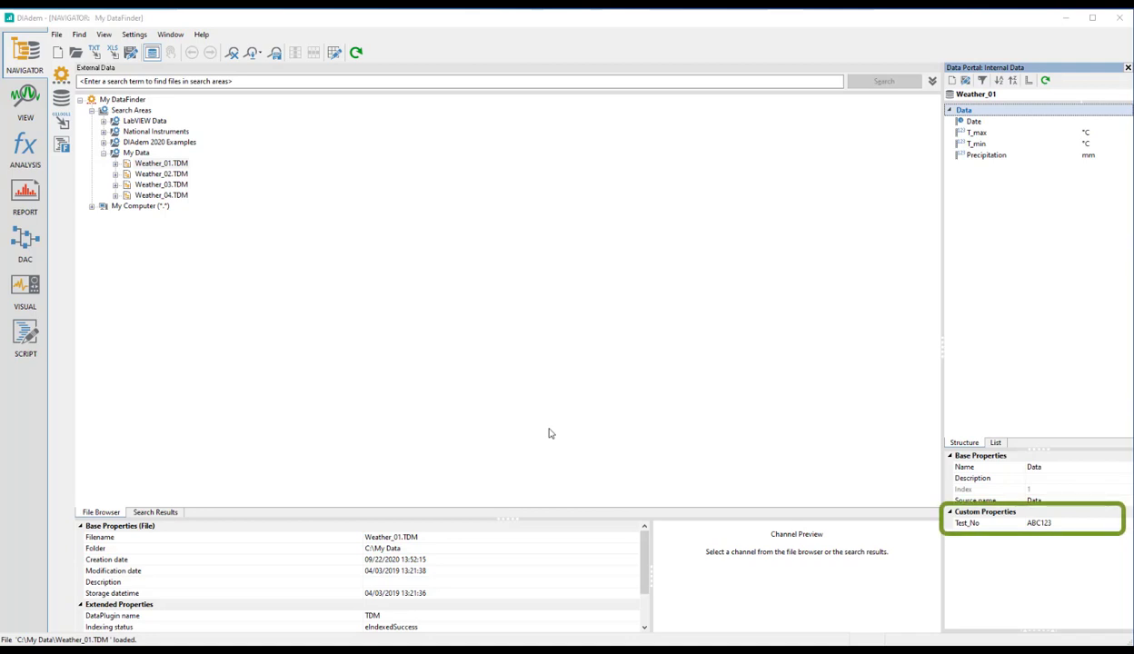
click(976, 133)
Select T_max and T_min together and give both a Text property Sensor_ID with value A123
ctrl+click(978, 145)
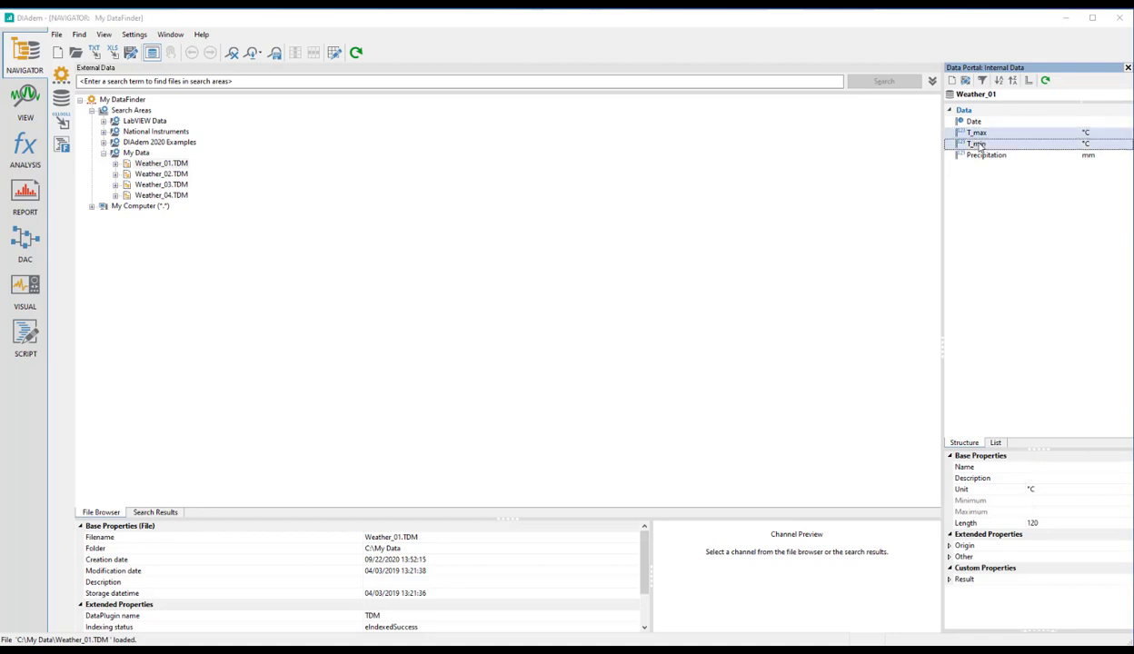
right_click(979, 147)
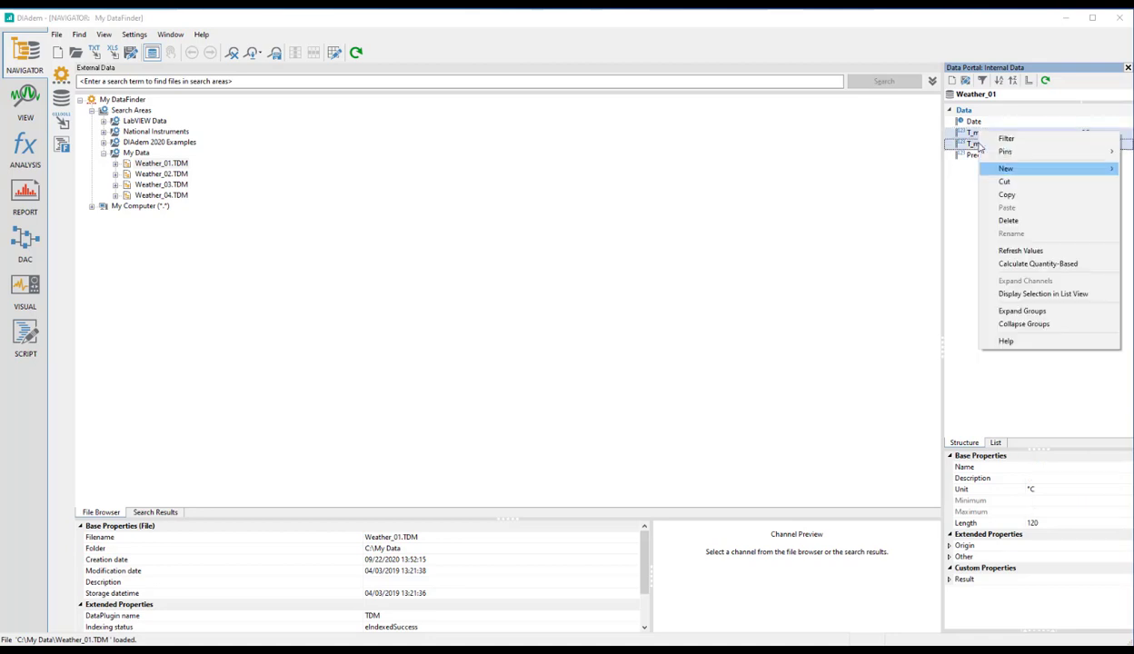
mouse_move(1004, 168)
click(929, 202)
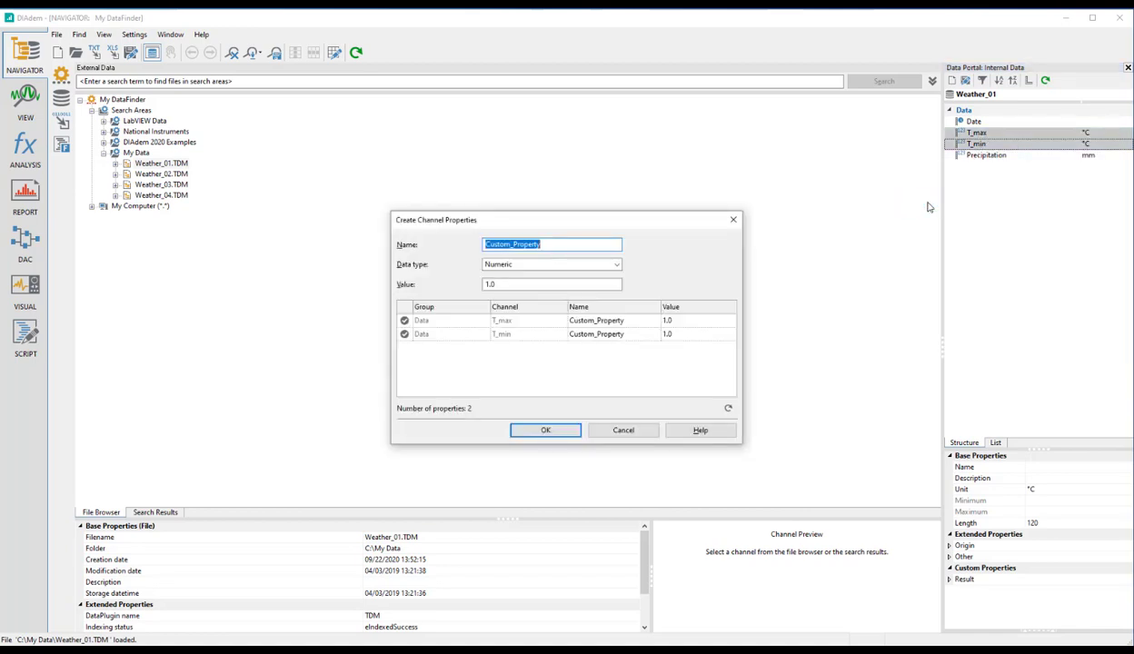
text(Sensor_ID)
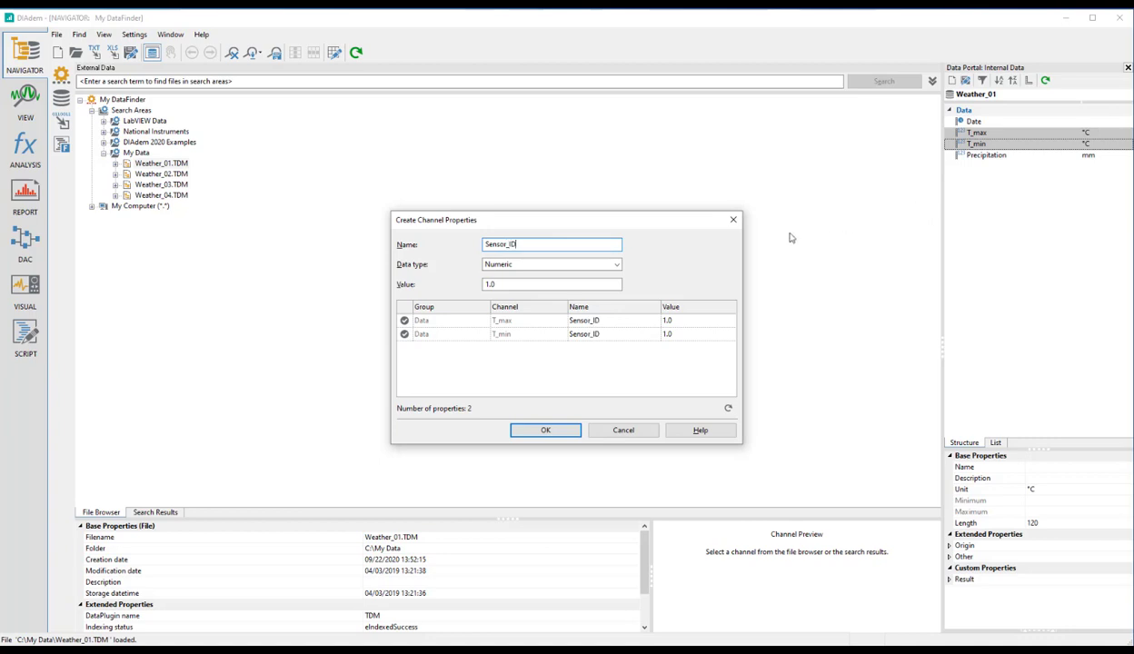
click(540, 282)
click(607, 264)
click(498, 306)
click(501, 284)
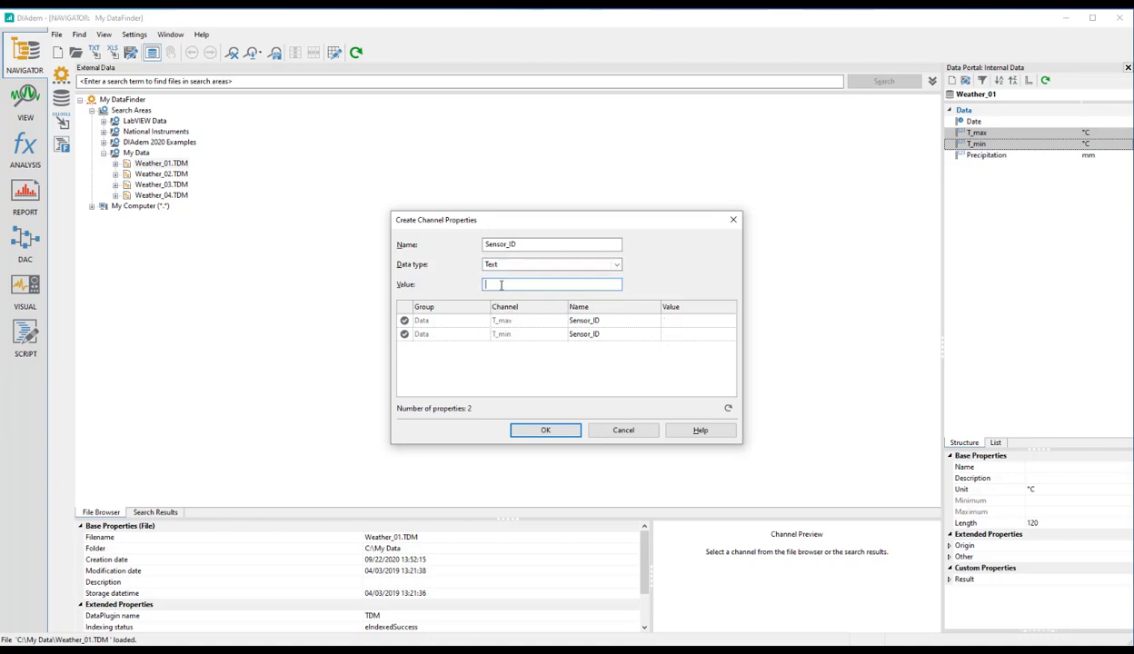
text(A123)
click(544, 430)
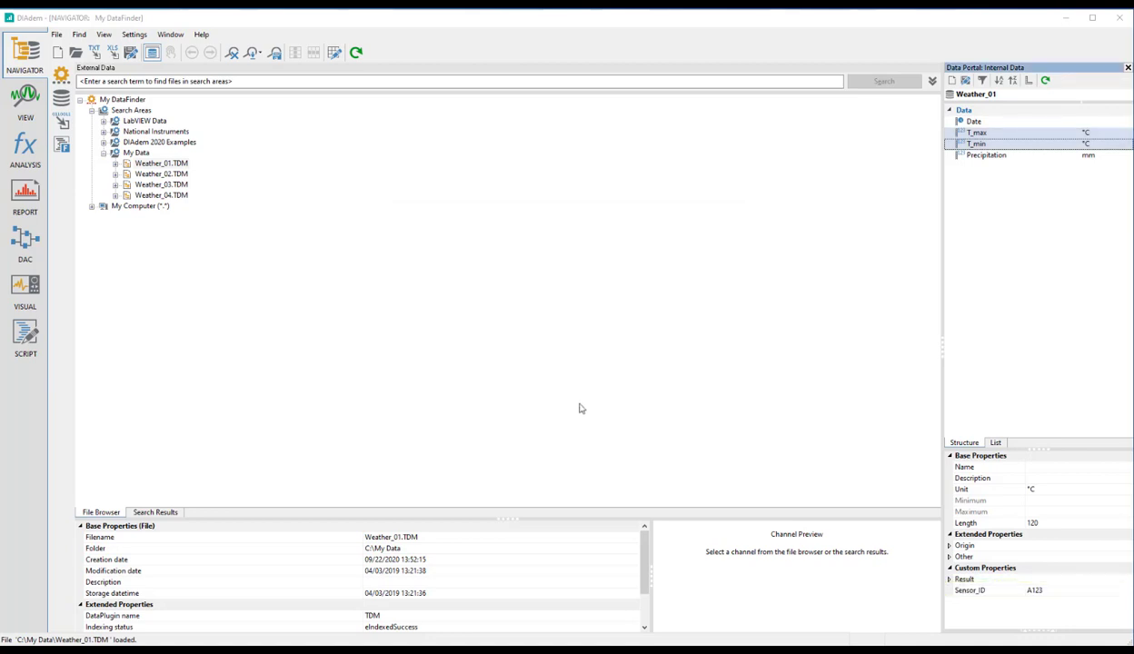
click(1024, 146)
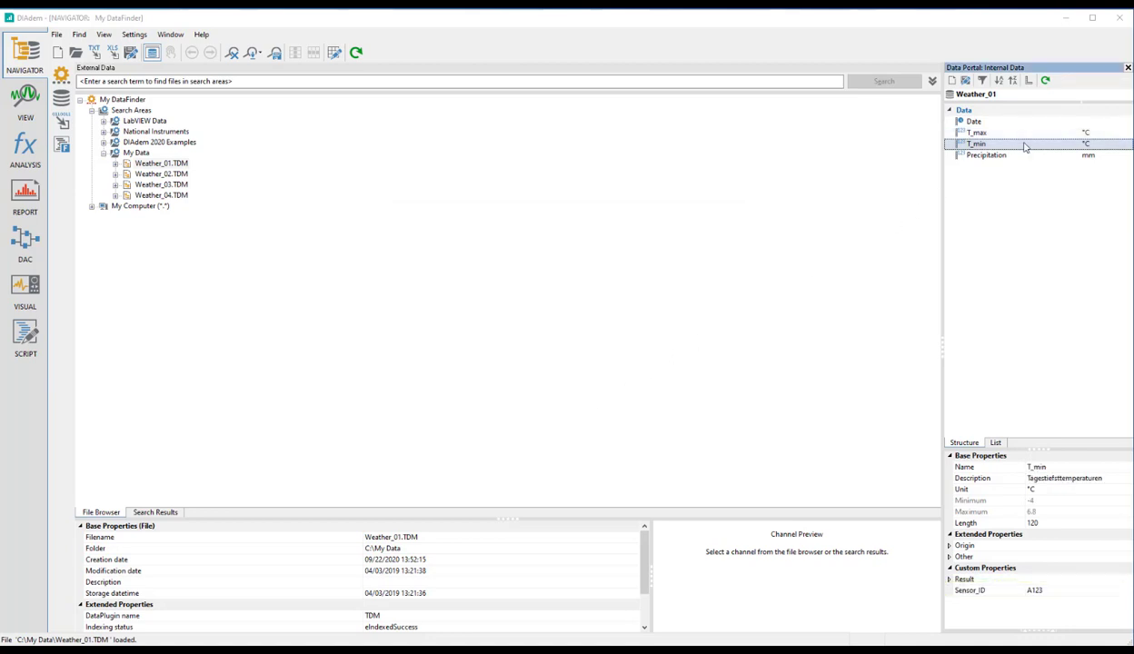
Edit T_min's Sensor_ID from A123 to A234, then reselect both temperature channels
click(1058, 588)
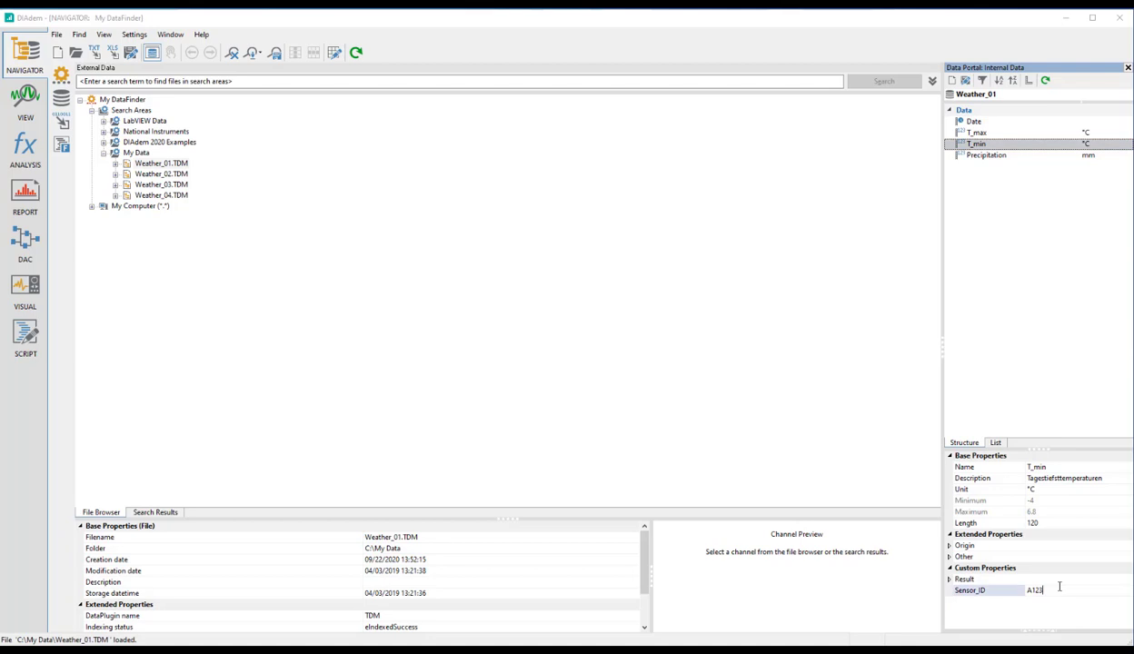
key(BackSpace)
key(BackSpace)
key(BackSpace)
text(234)
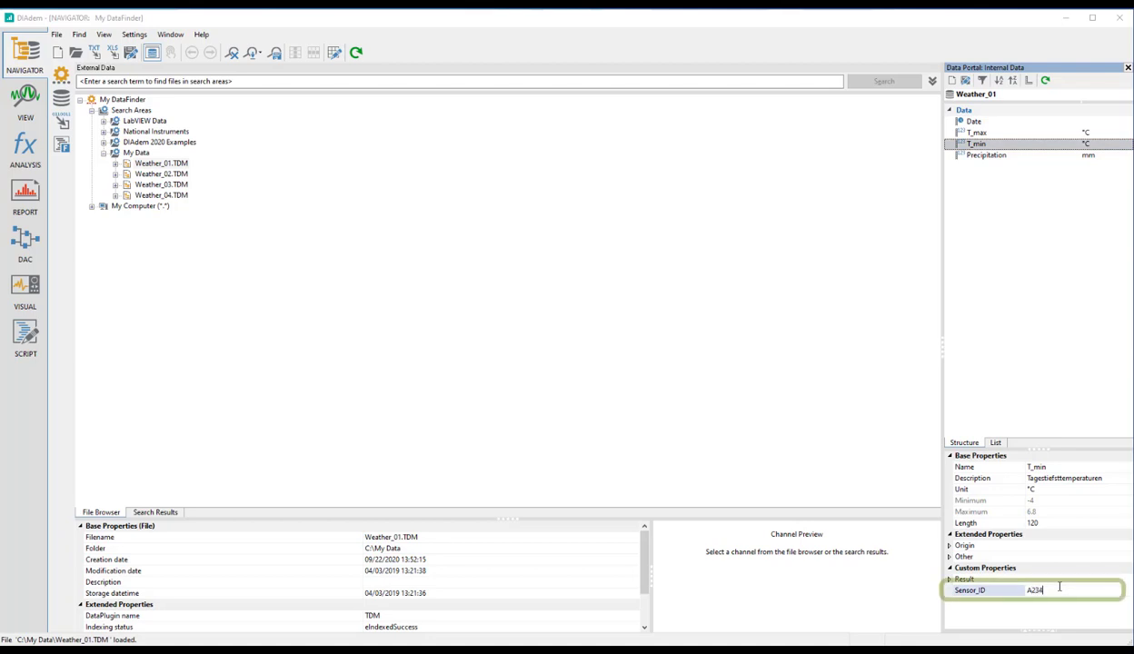
key(Return)
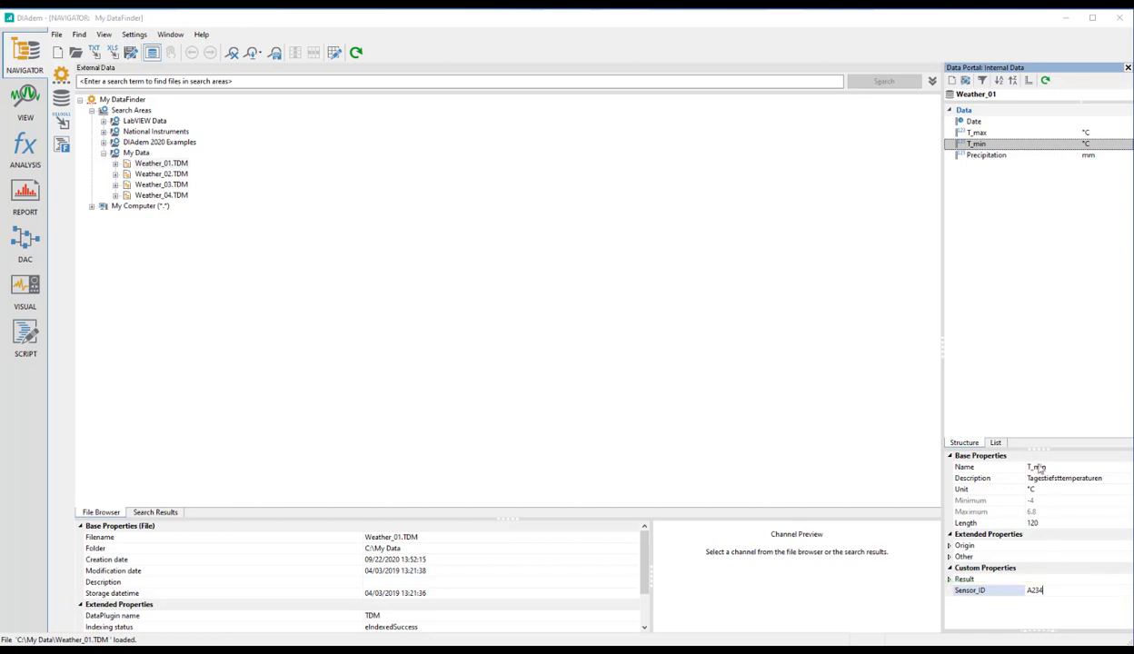
click(976, 133)
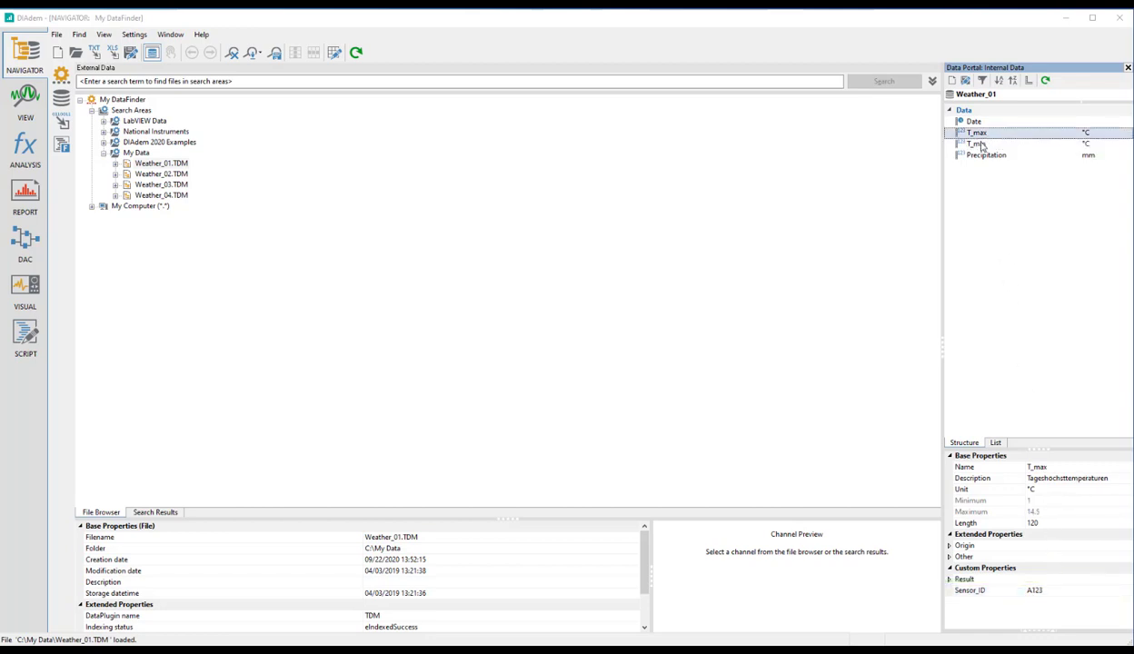
shift+click(981, 145)
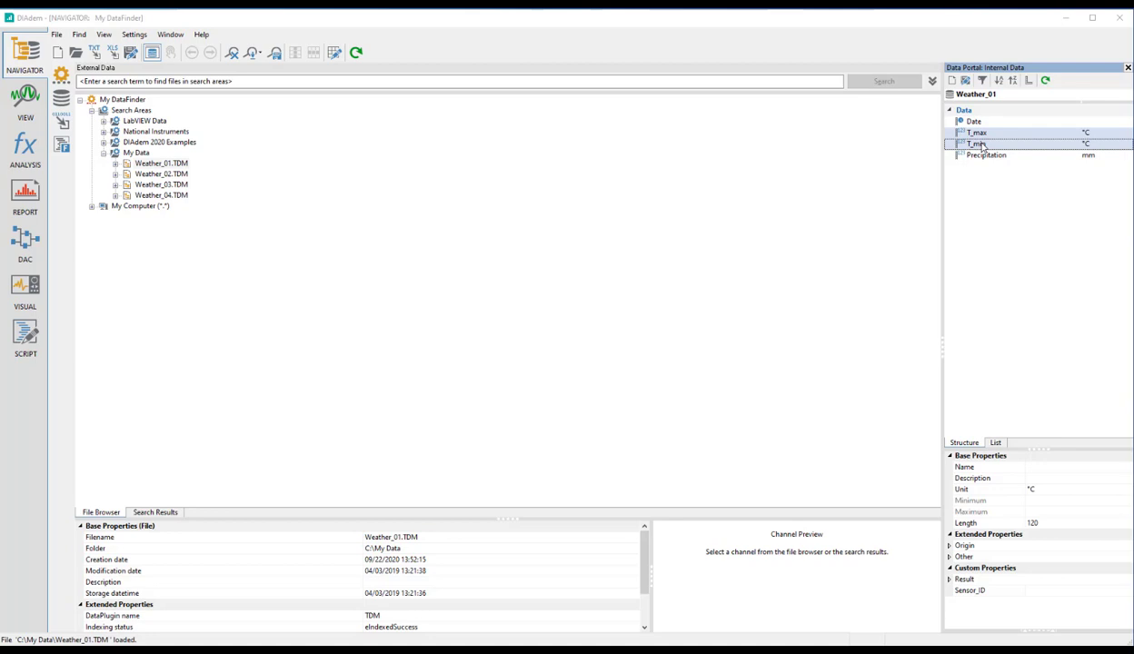
Add a Text custom property named Sensor-Type with value PT100 to T_max and T_min
right_click(982, 146)
key(Down)
key(Down)
key(Down)
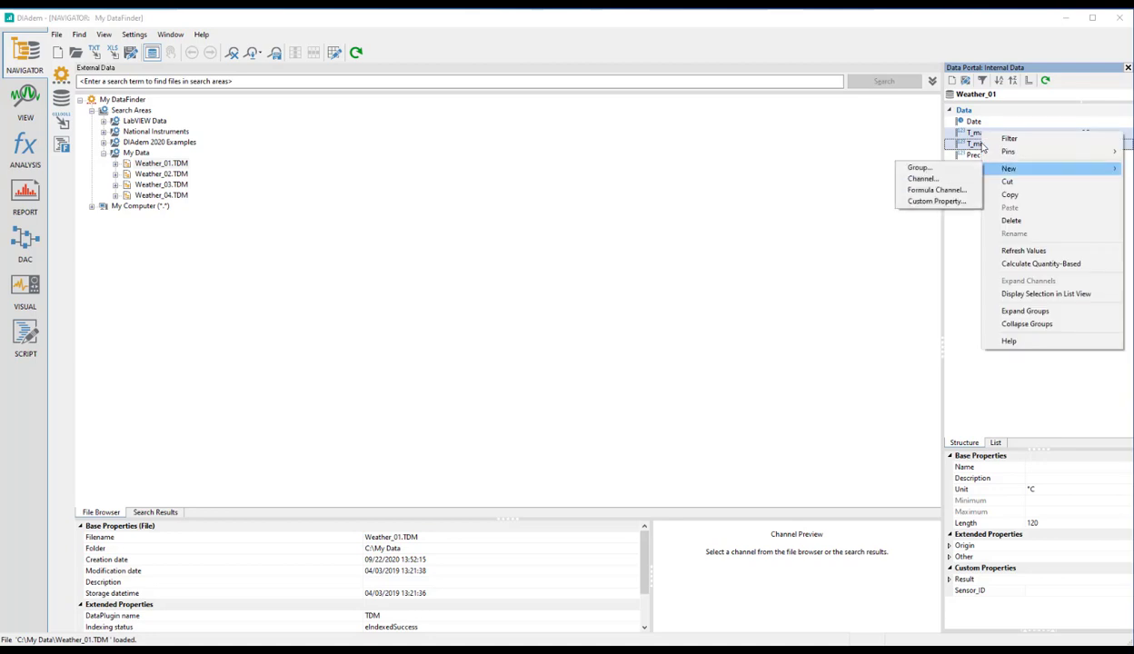
click(916, 202)
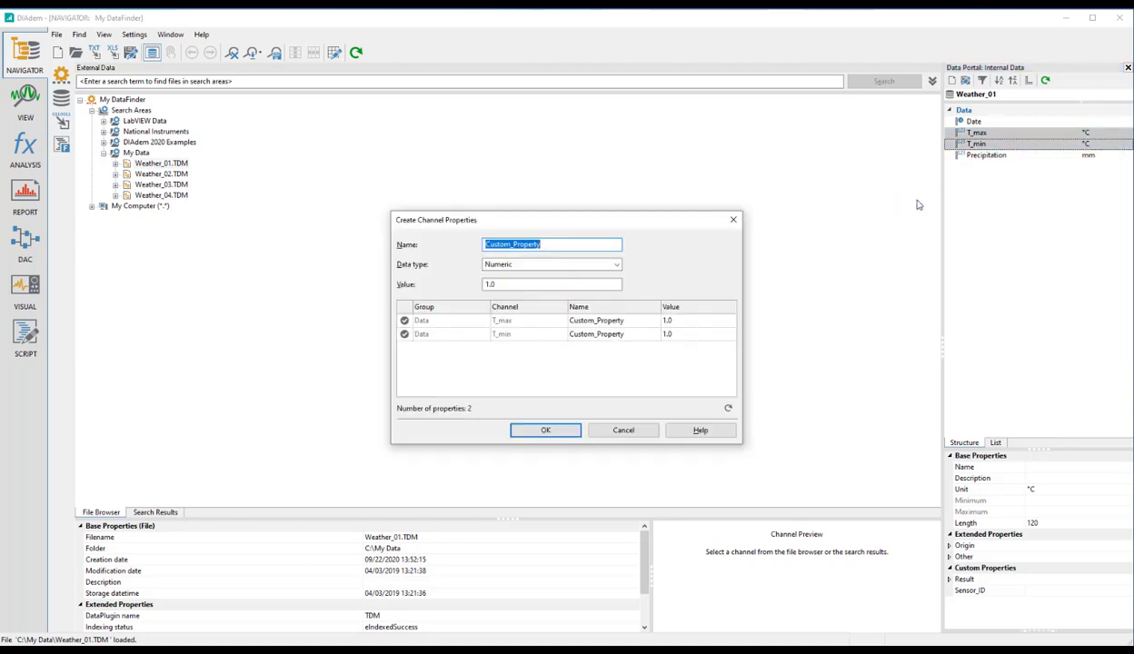
text(Sensor)
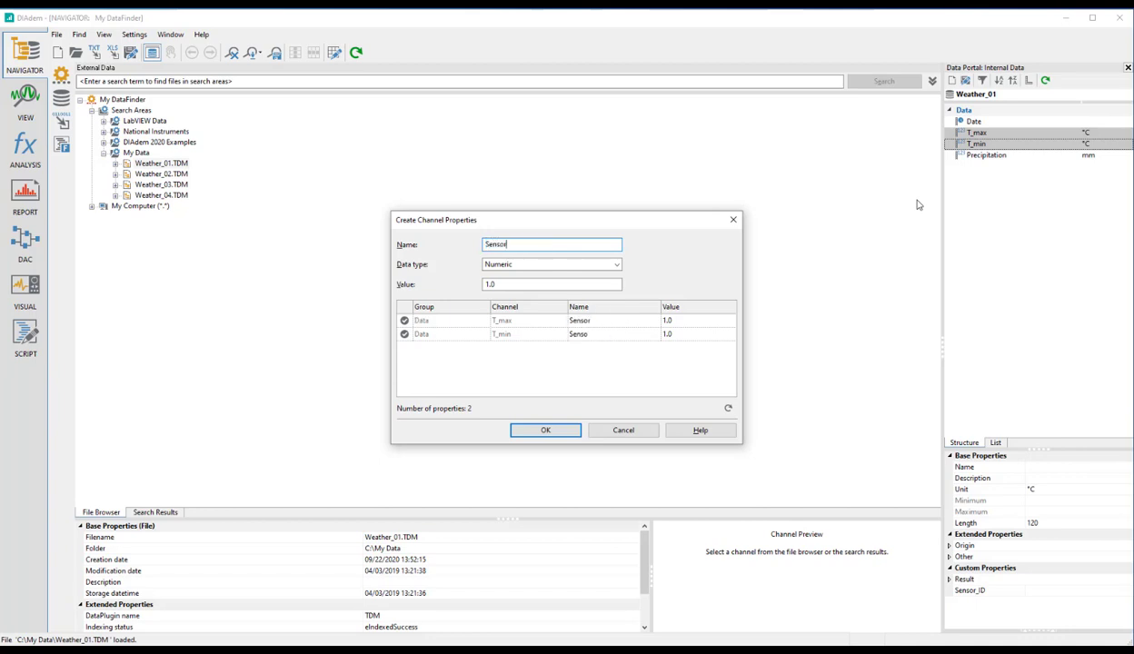
text(-Type)
click(601, 265)
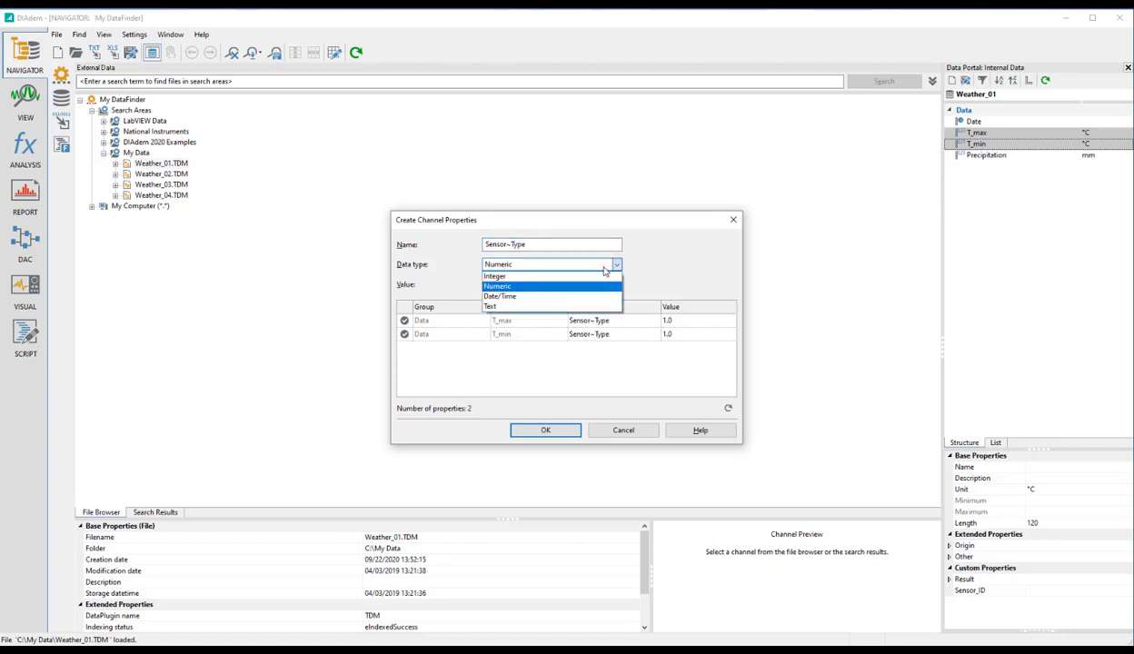
click(495, 306)
click(497, 285)
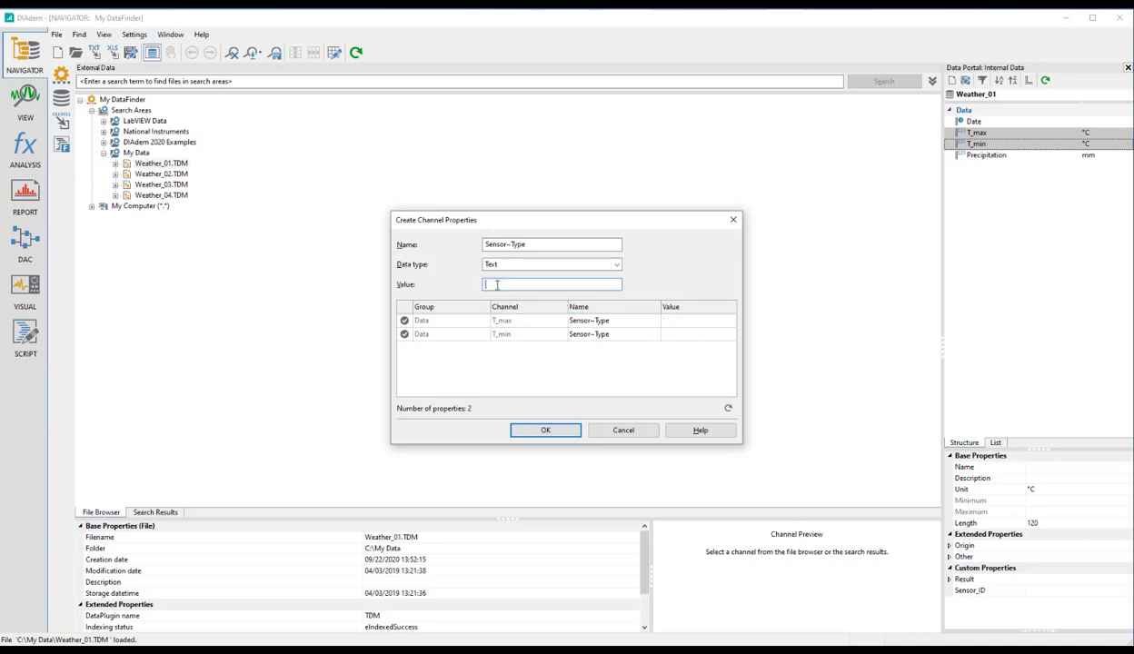
text(PT100)
click(546, 431)
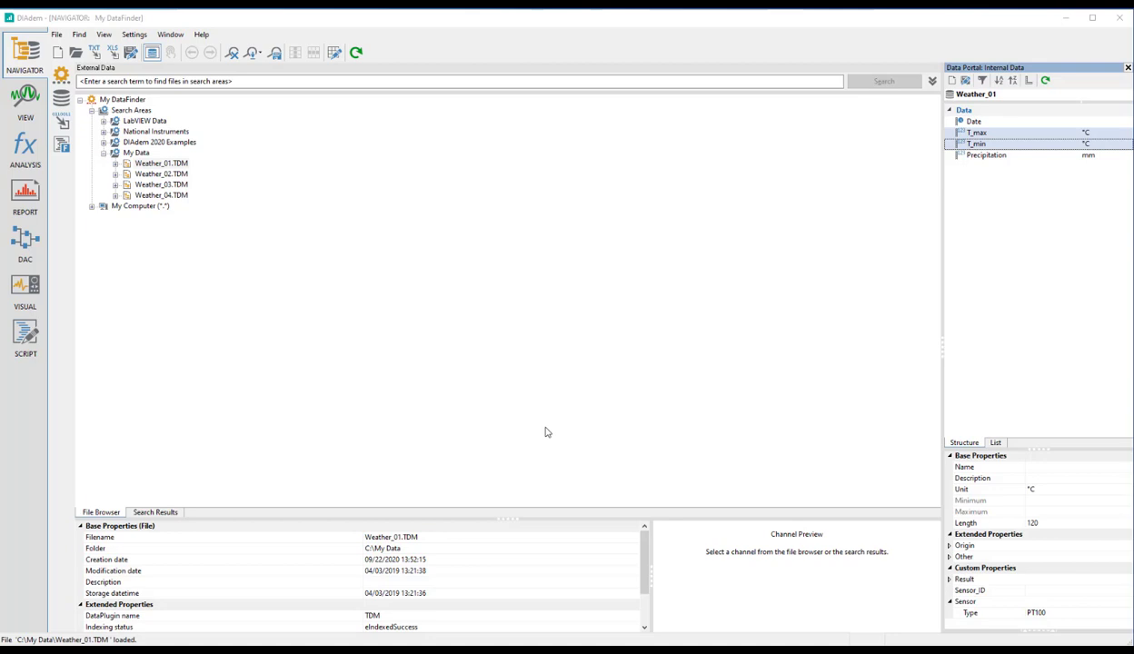
click(971, 591)
Rename Sensor_ID to Sensor-ID and check T_max and T_min still show A123 and A234
right_click(973, 595)
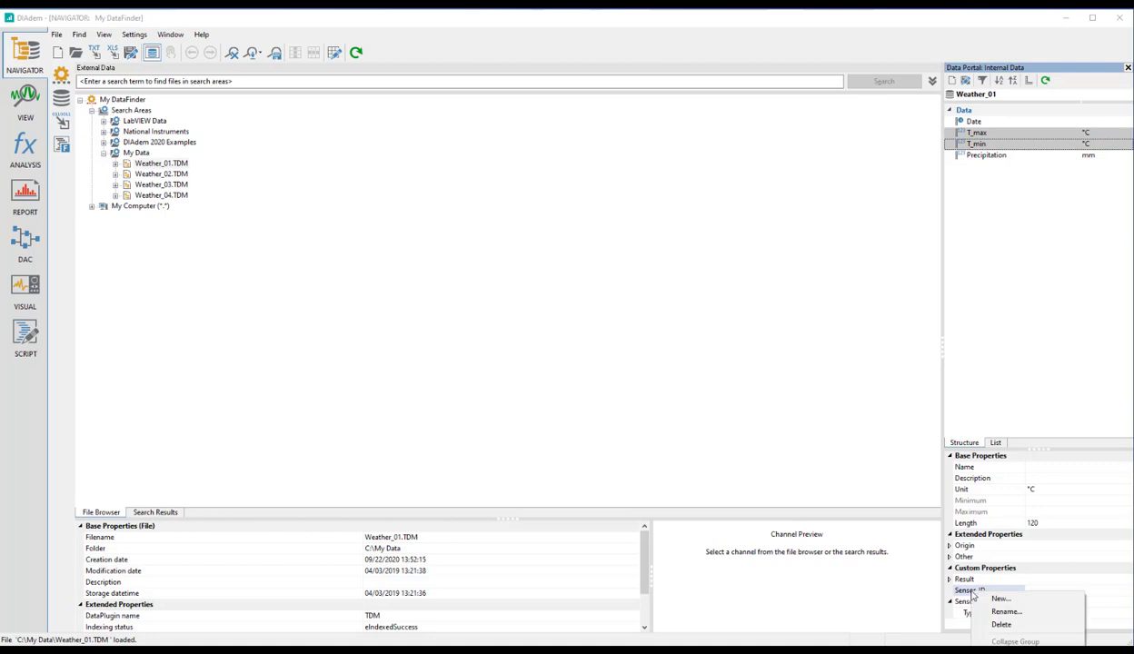
click(1032, 615)
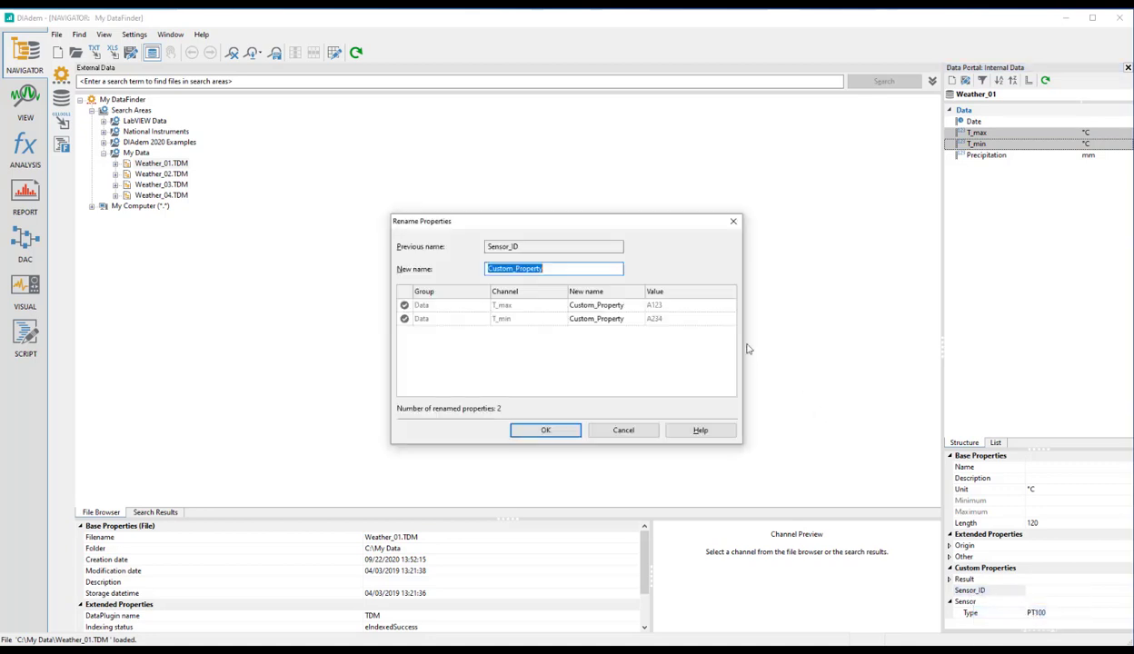
text(Sen)
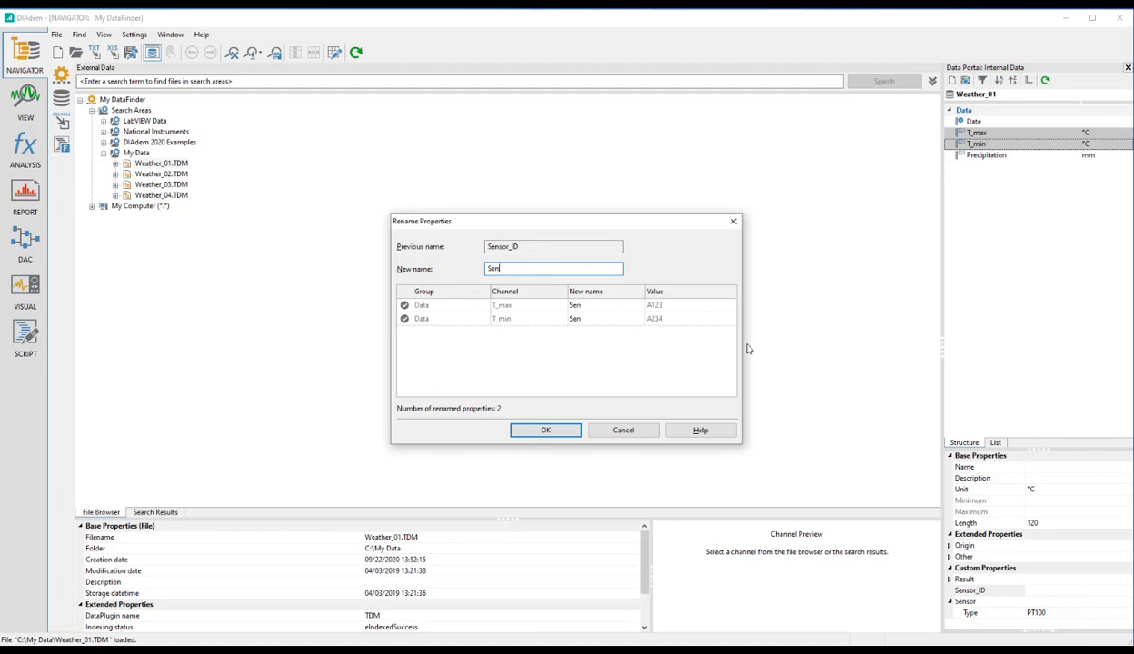
text(sor-ID)
click(527, 429)
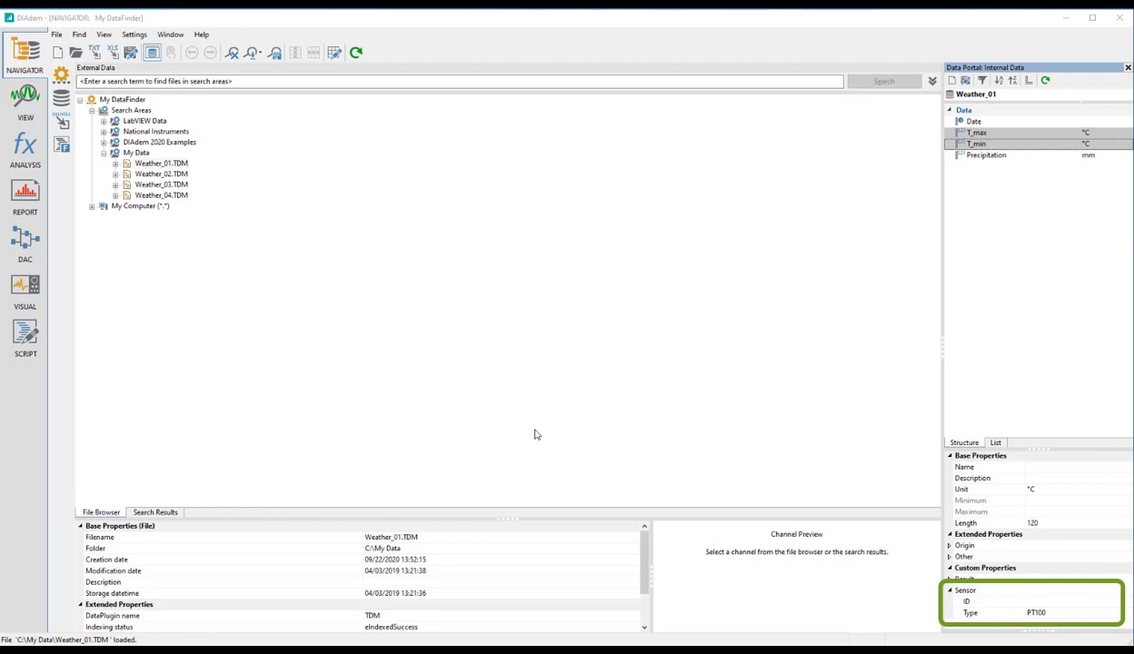
click(976, 134)
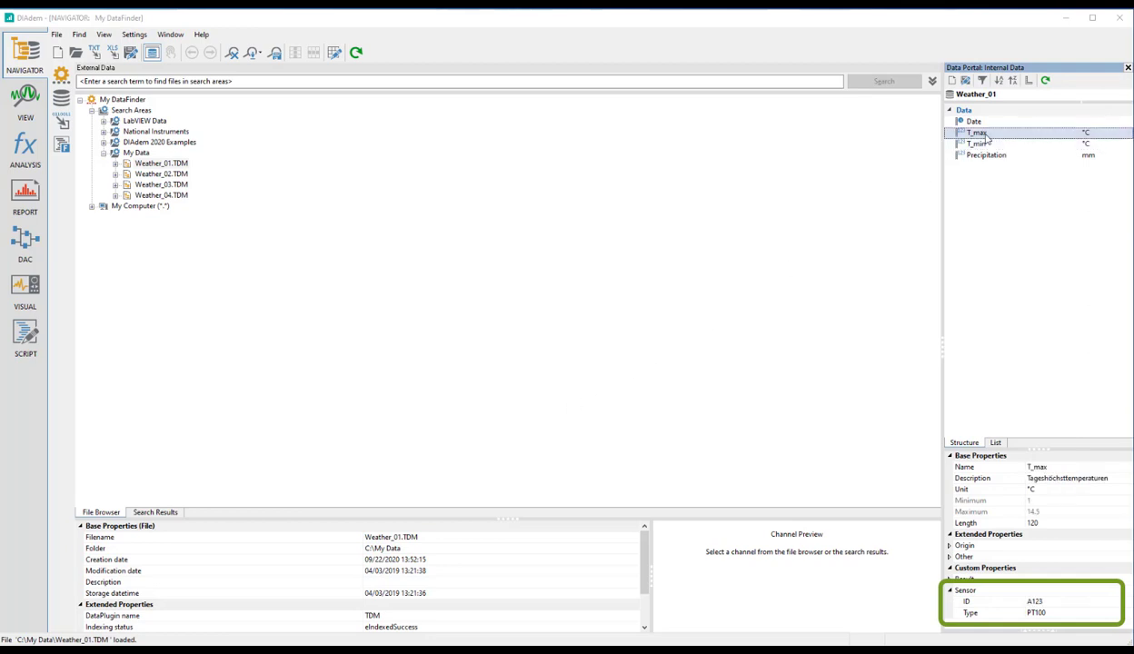
click(981, 146)
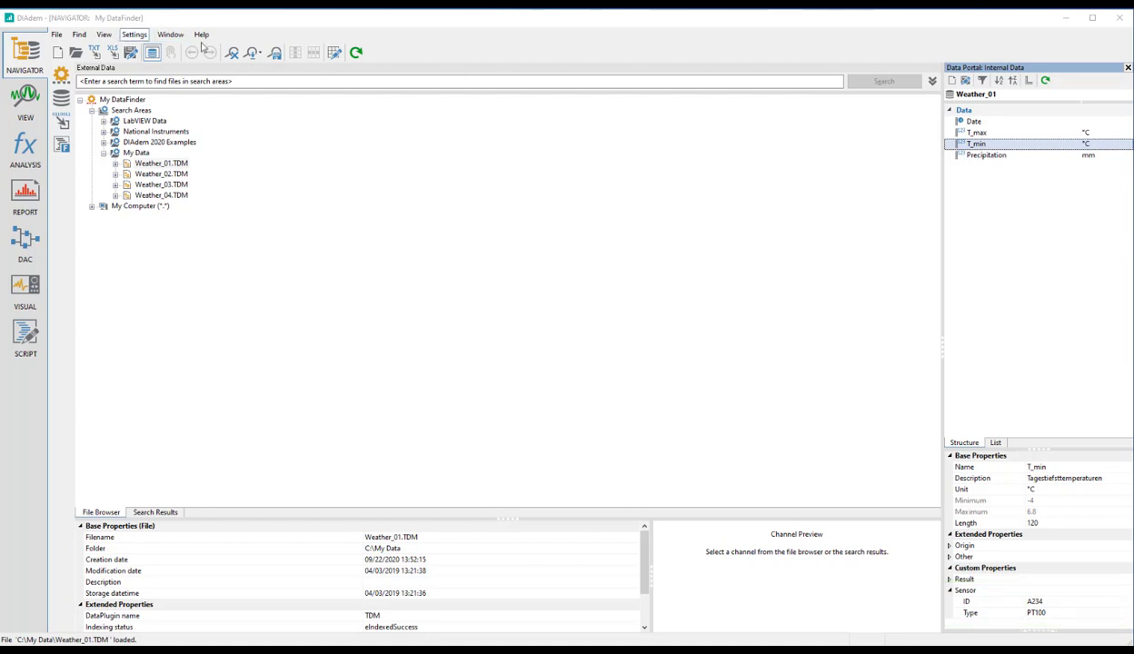
Check Template for custom properties on the General page of DIAdem Settings and close the window
click(134, 34)
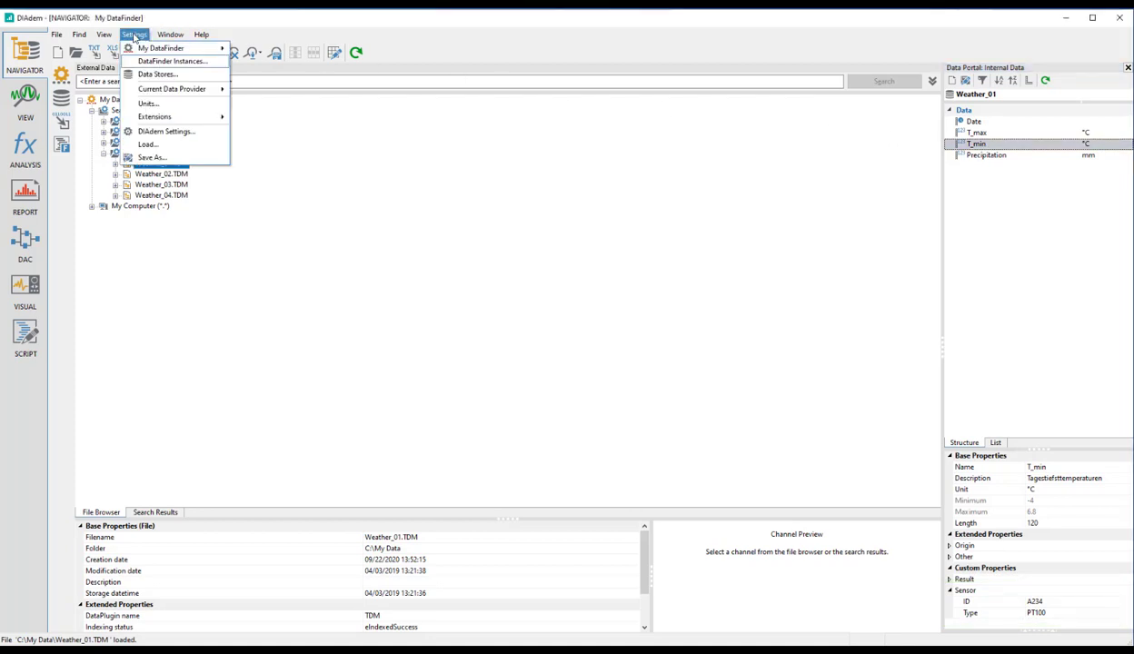
click(154, 133)
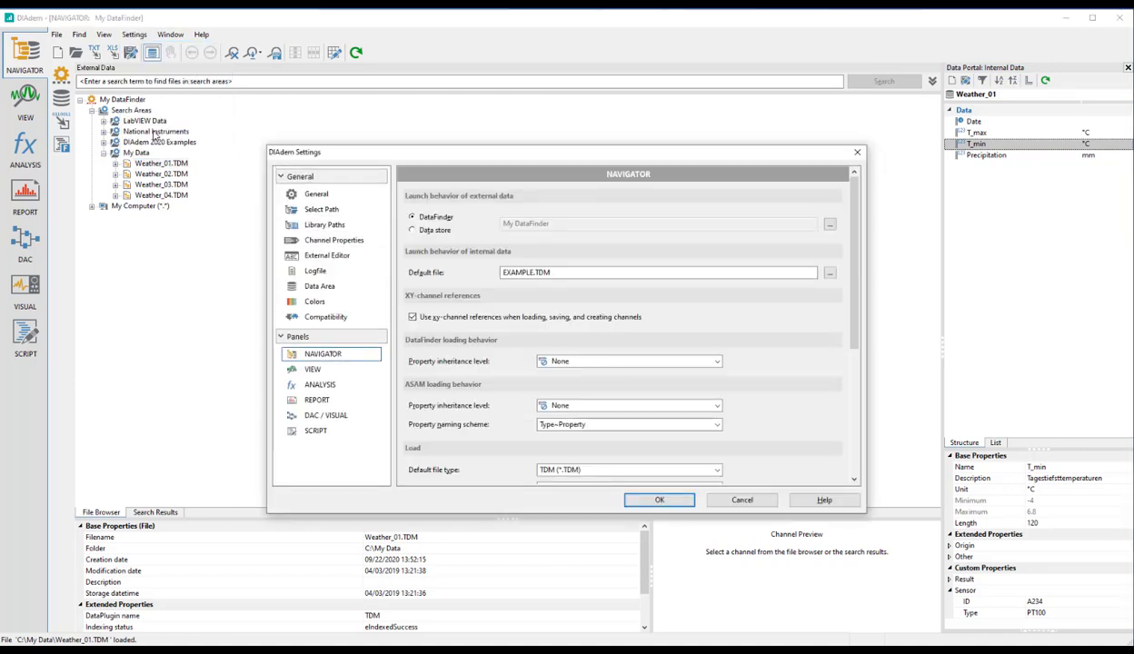
click(314, 197)
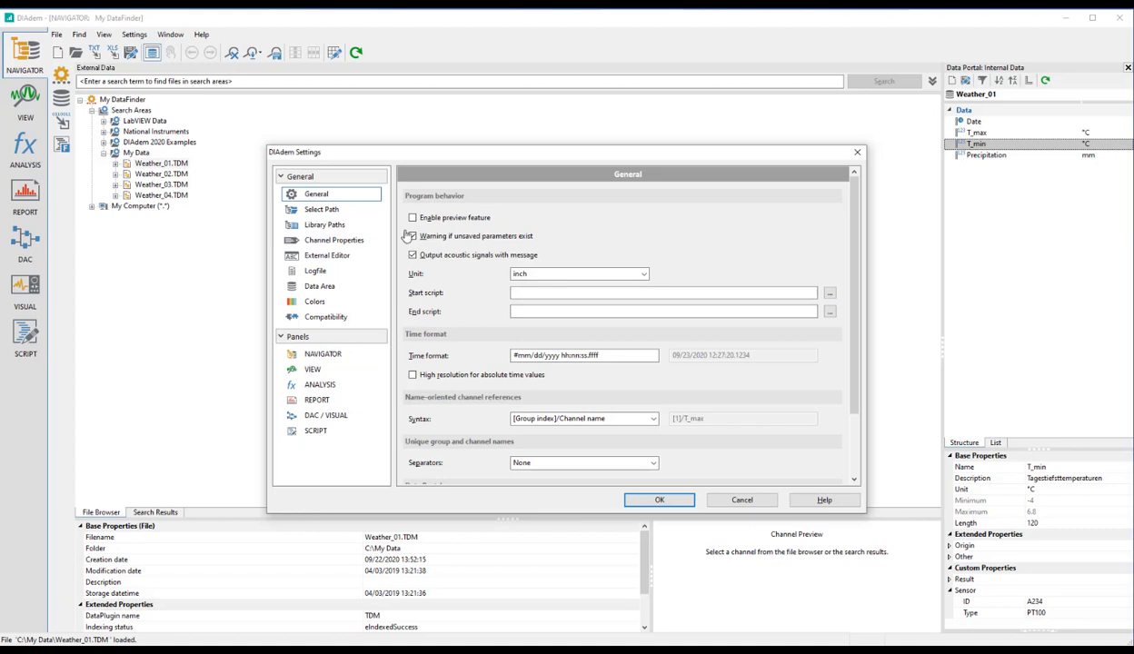
scroll(461, 257, down, 3)
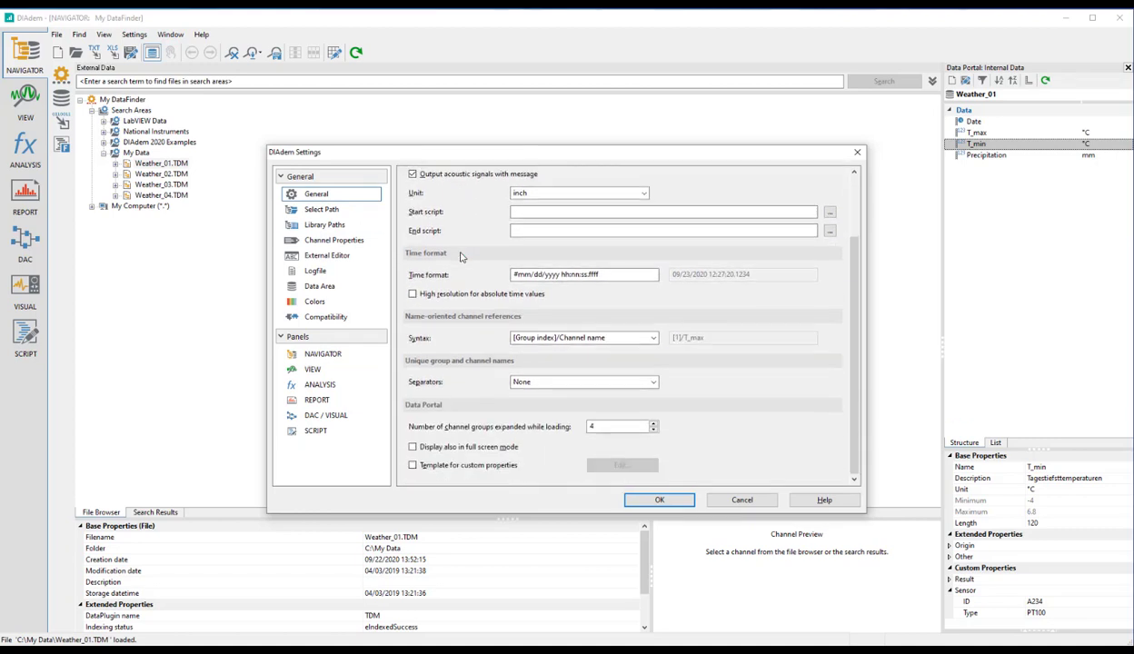
click(414, 465)
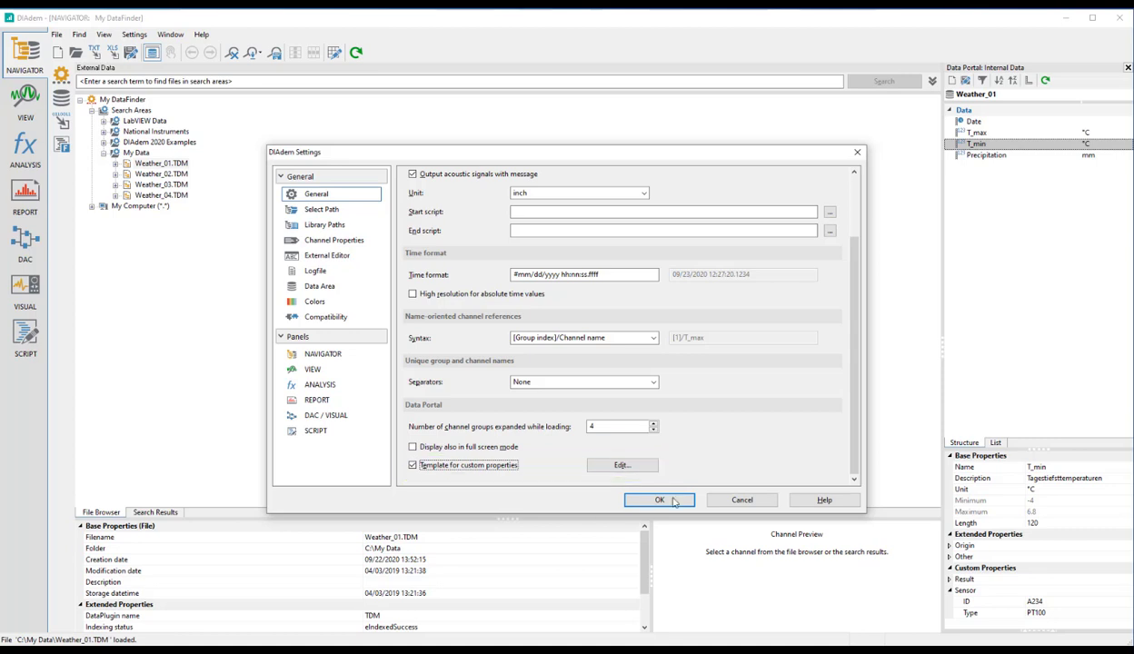
click(741, 500)
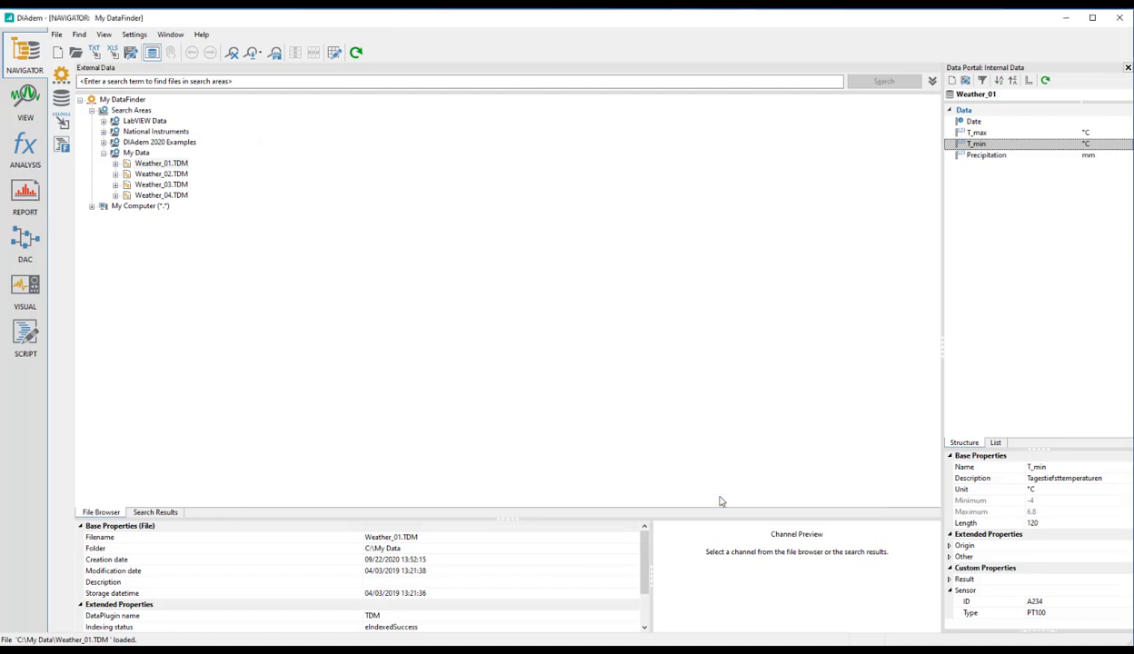